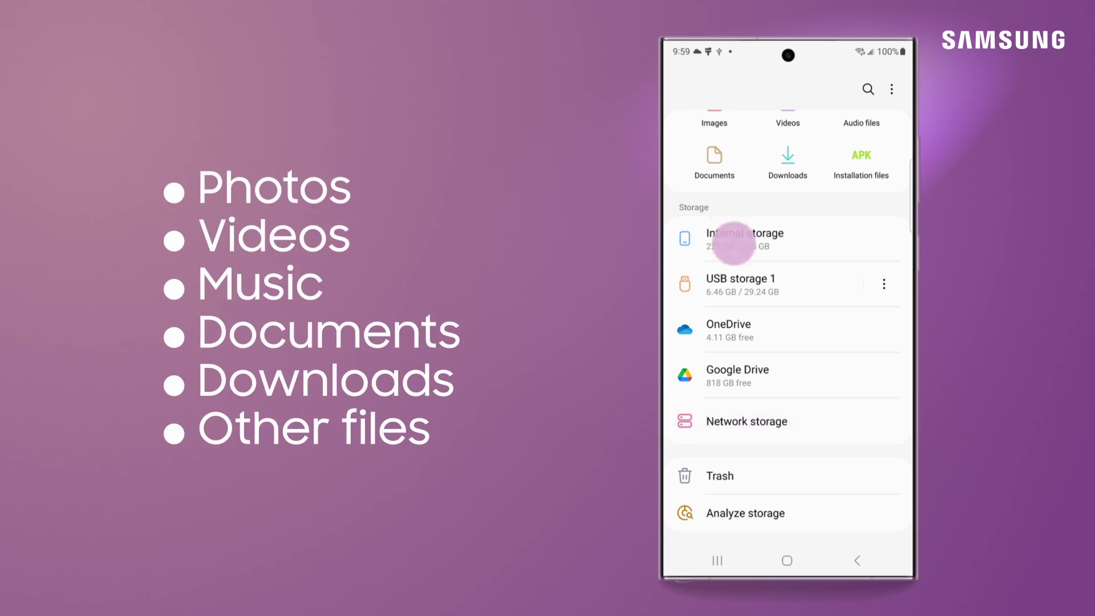
Browse Internal storage to the DCIM > Buddy photo folder
left_click(734, 242)
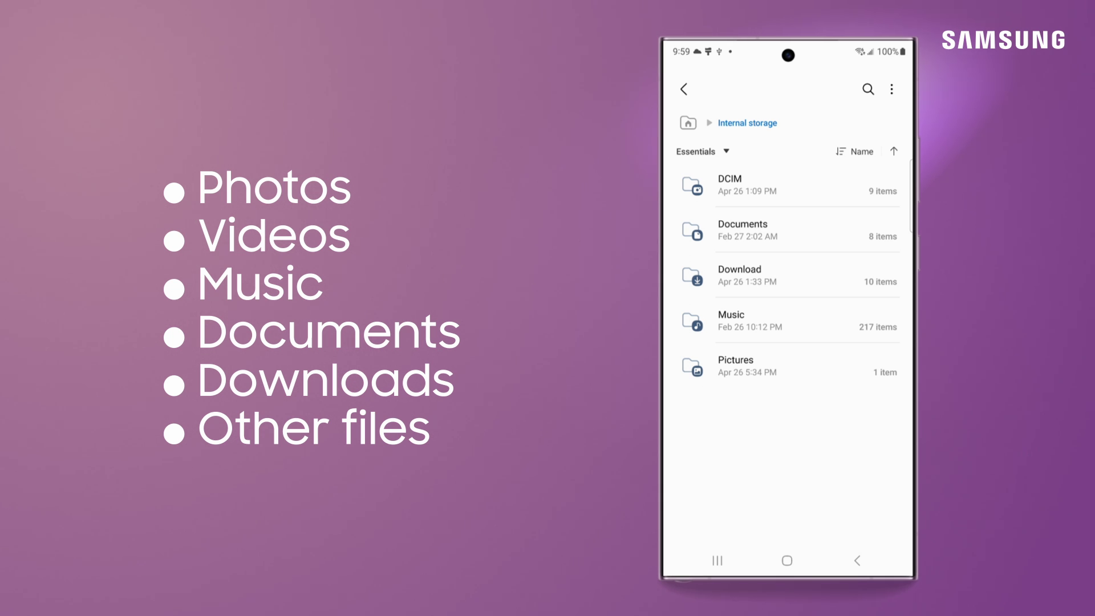
left_click(858, 560)
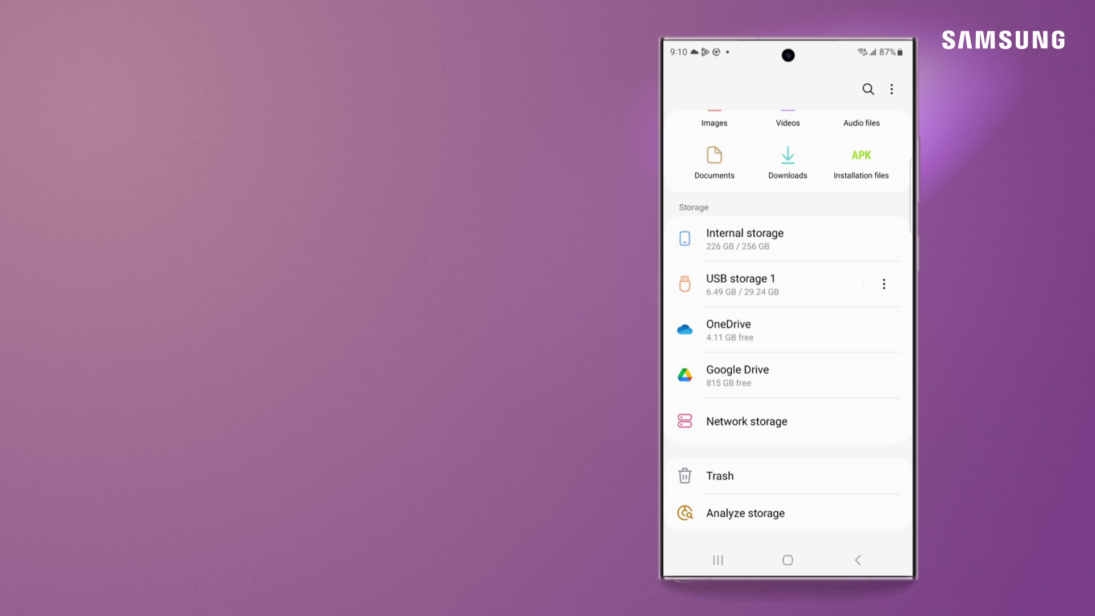
left_click(744, 238)
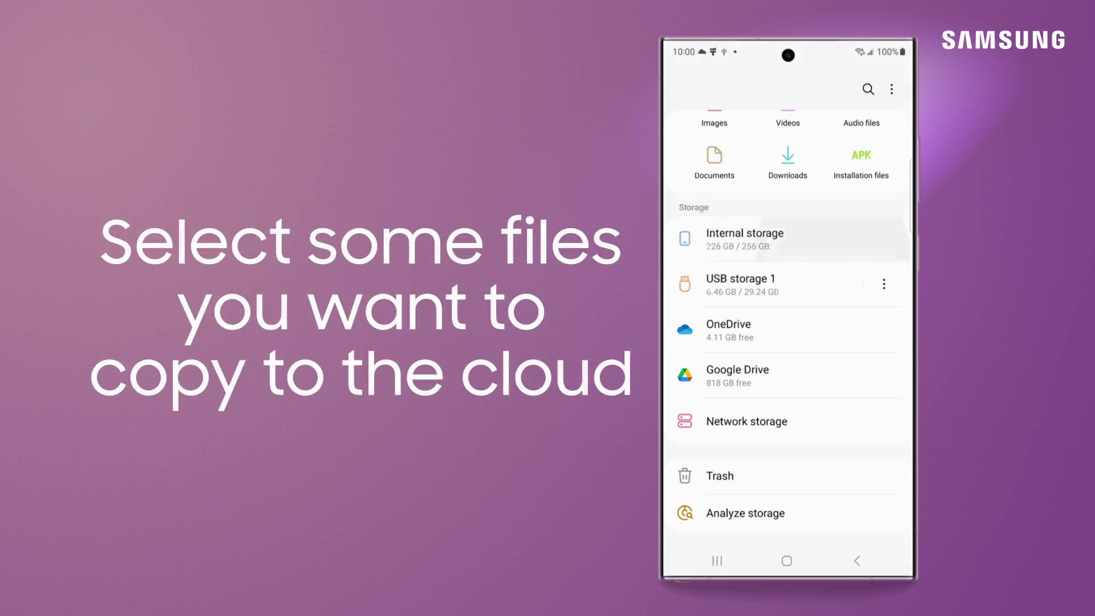
left_click(737, 185)
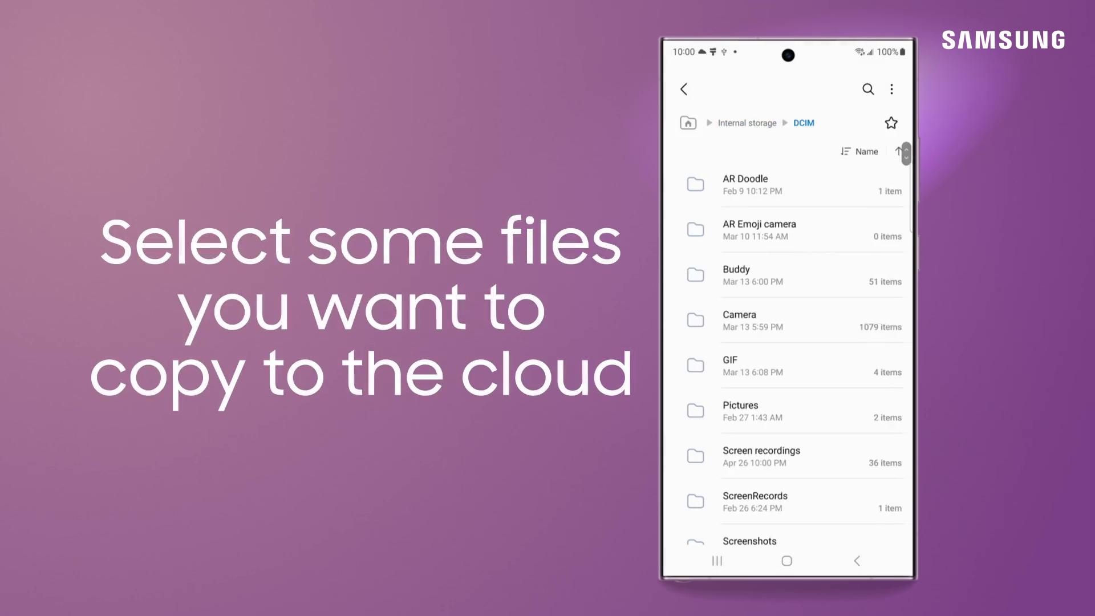
left_click(732, 274)
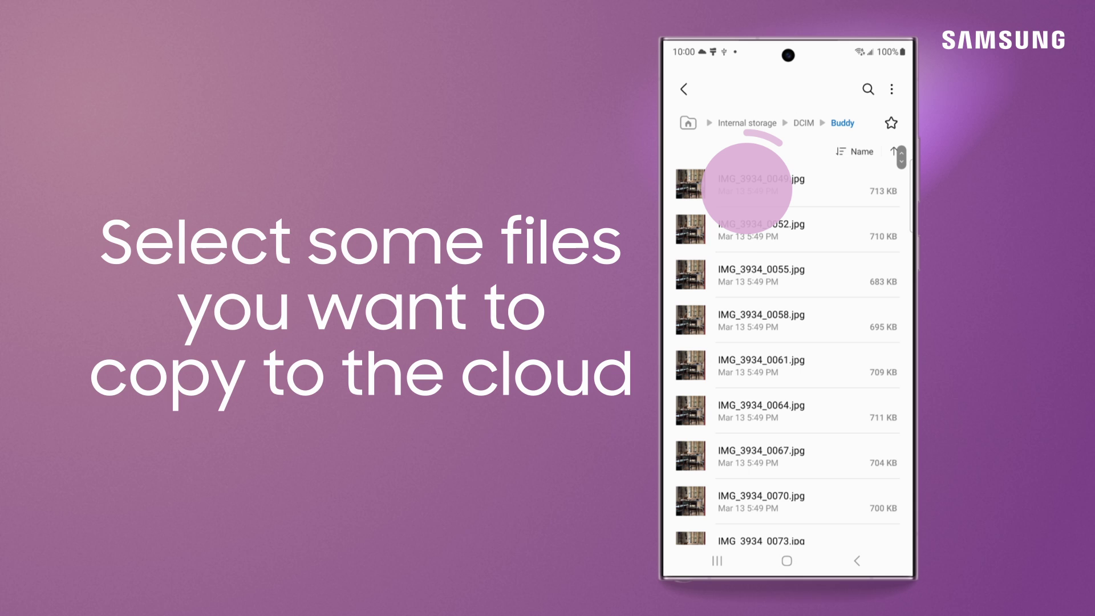
Select IMG_3934_0049.jpg, IMG_3934_0052.jpg and IMG_3934_0055.jpg and copy them
left_click(746, 184)
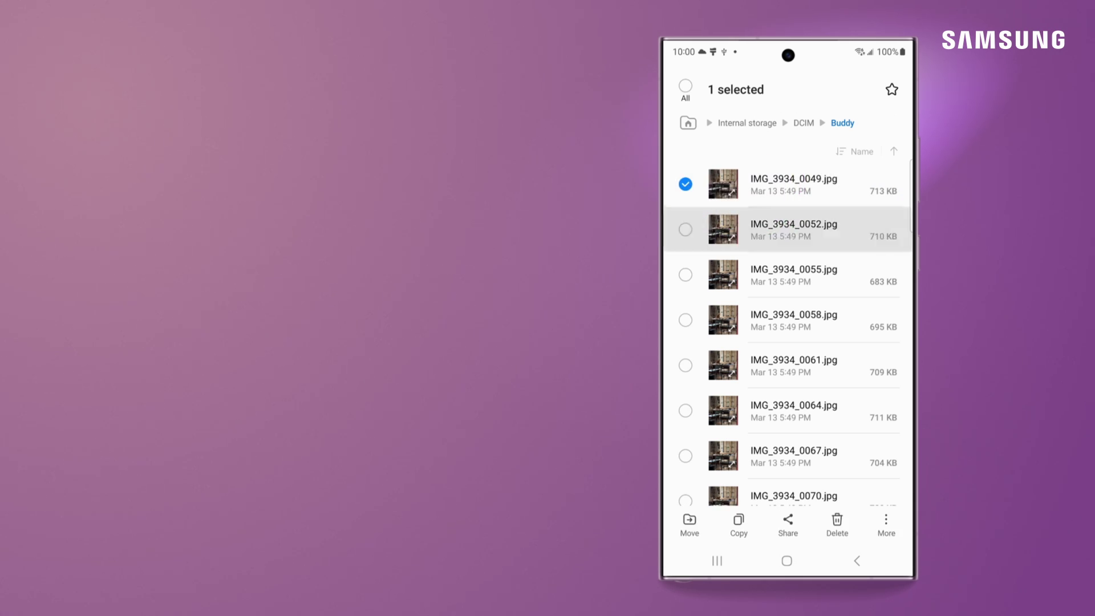
left_click(787, 230)
left_click(787, 275)
left_click(738, 524)
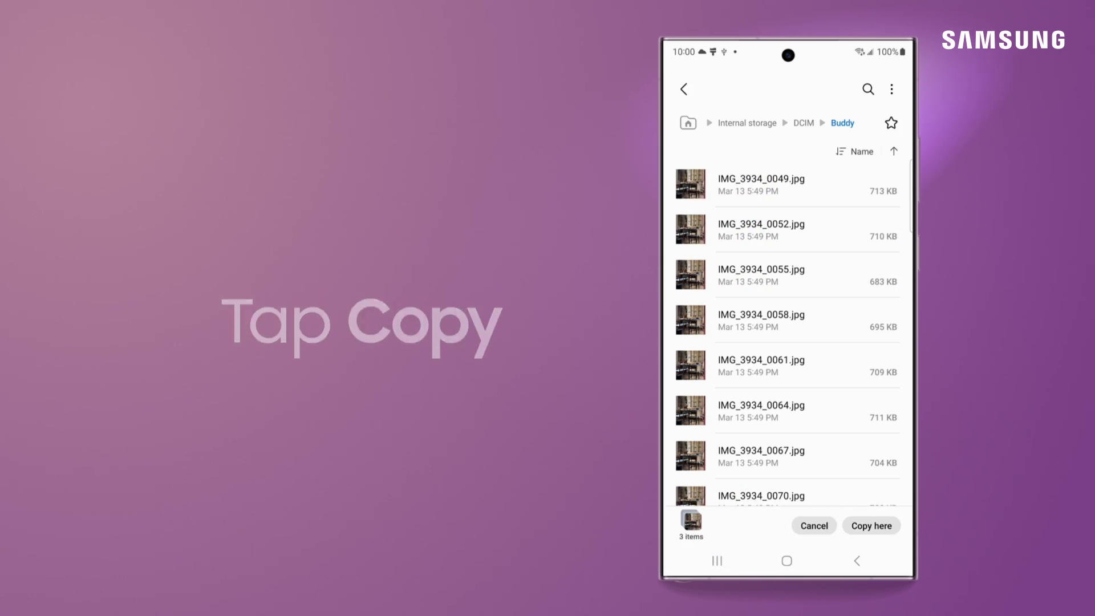
Paste the three copied photos into OneDrive > Pictures
left_click(856, 560)
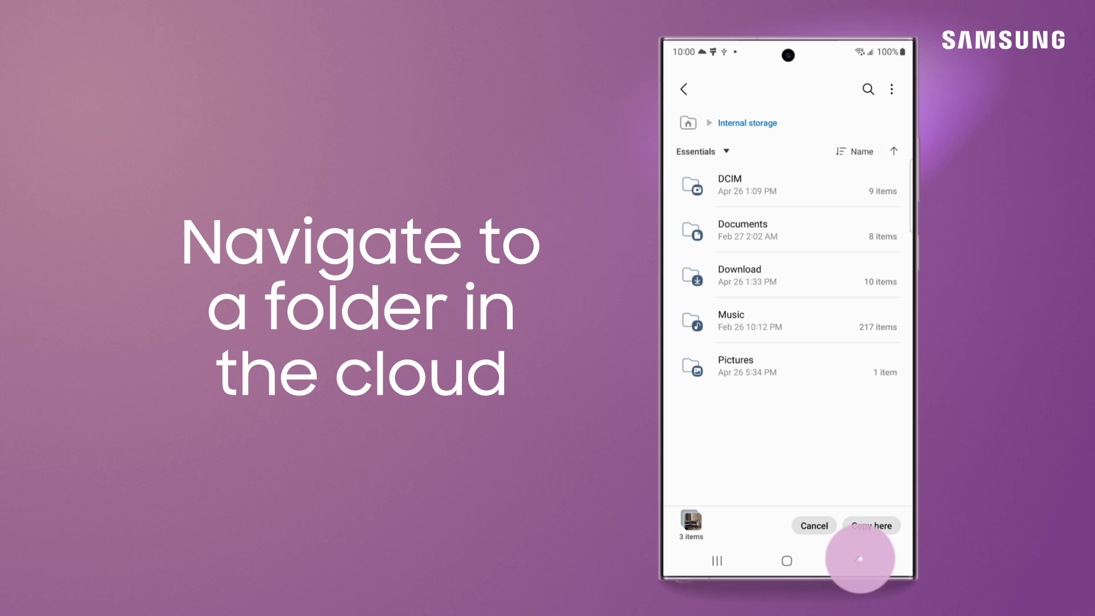
left_click(744, 299)
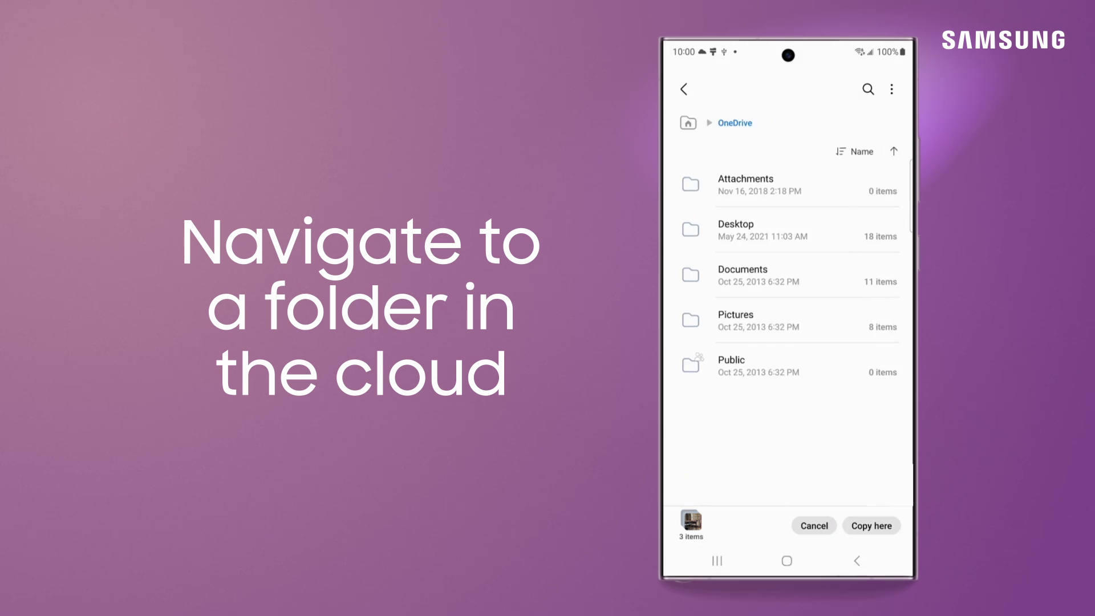
left_click(735, 321)
left_click(871, 525)
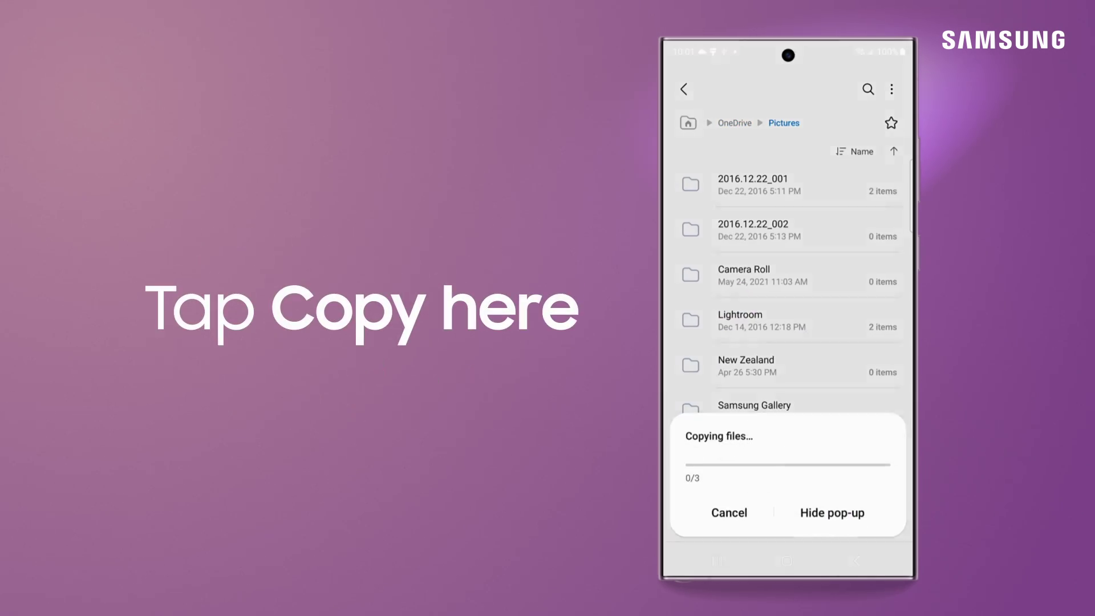